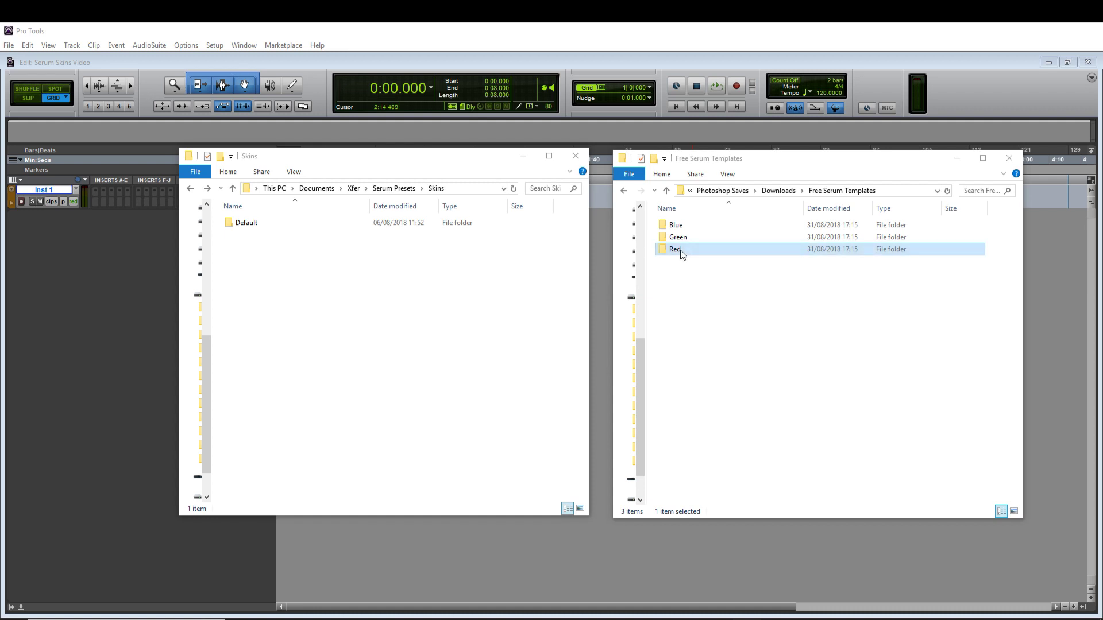
# Step: Select the Blue skin folder inside Free Serum Templates
pyautogui.click(675, 225)
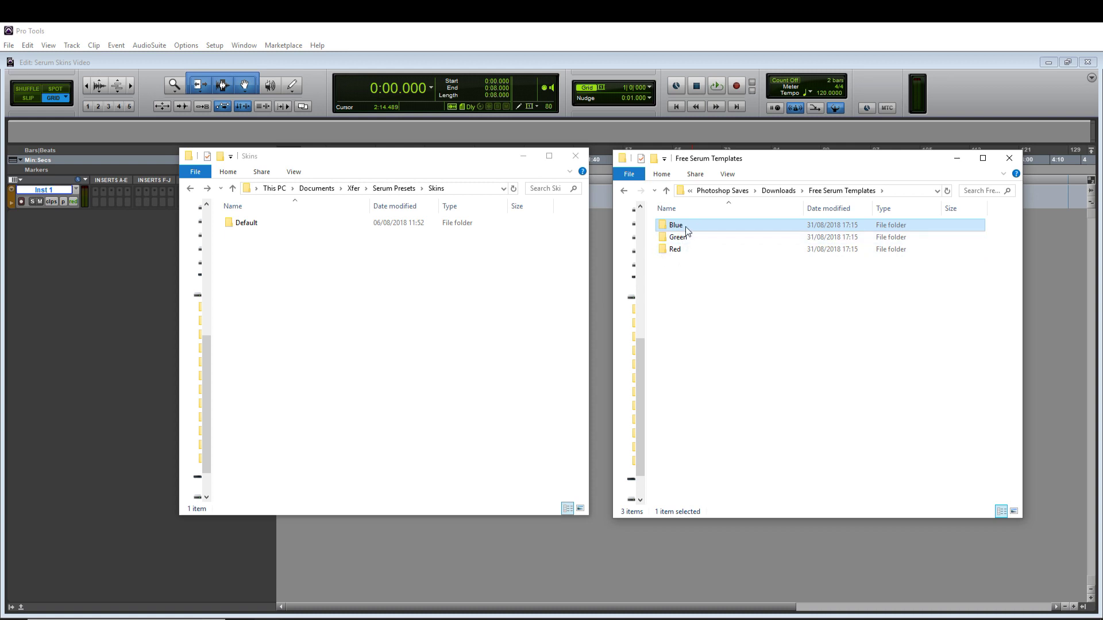
# Step: Copy the 13 Blue and 14 Green skin folders into Serum's Skins folder
pyautogui.doubleClick(688, 226)
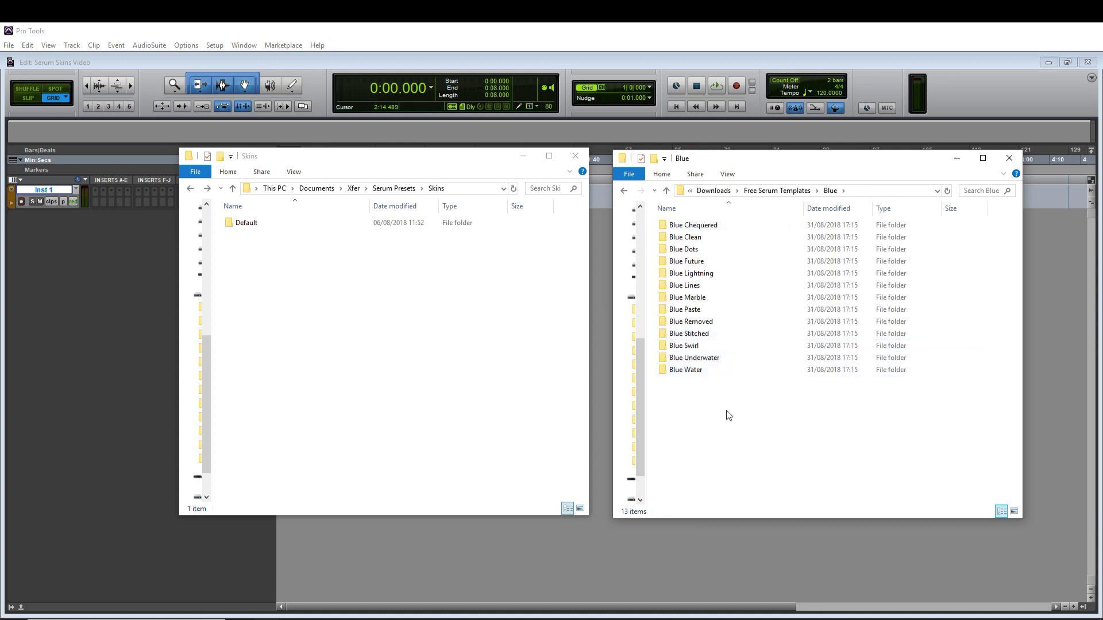
pyautogui.moveTo(727, 415); pyautogui.dragTo(667, 217)
pyautogui.moveTo(673, 287); pyautogui.dragTo(284, 328)
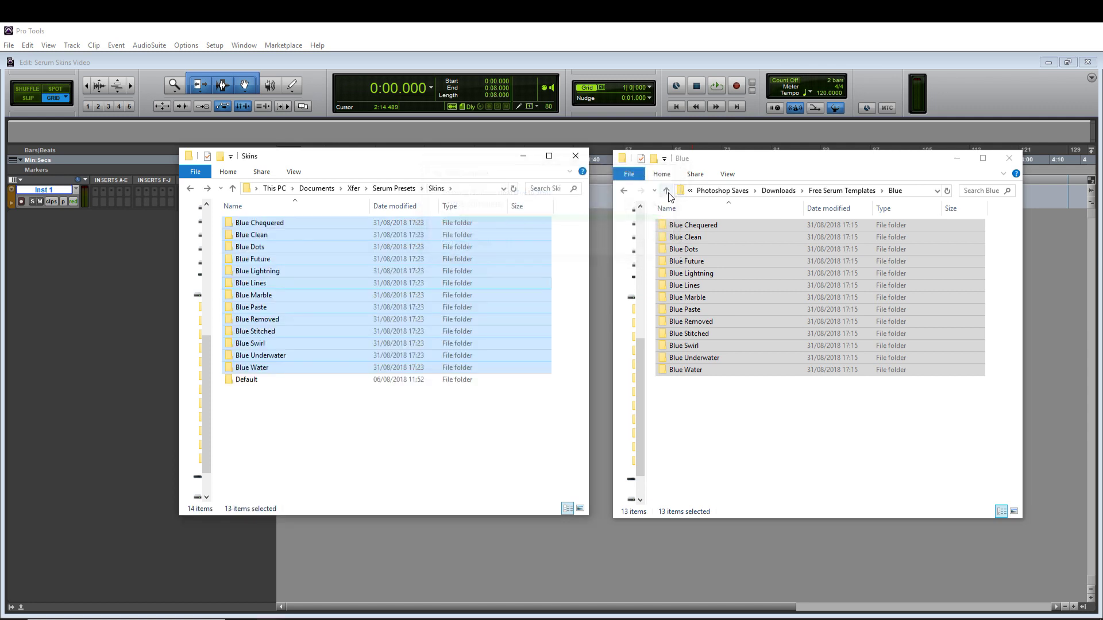
pyautogui.click(666, 191)
pyautogui.doubleClick(678, 236)
pyautogui.moveTo(726, 413); pyautogui.dragTo(668, 220)
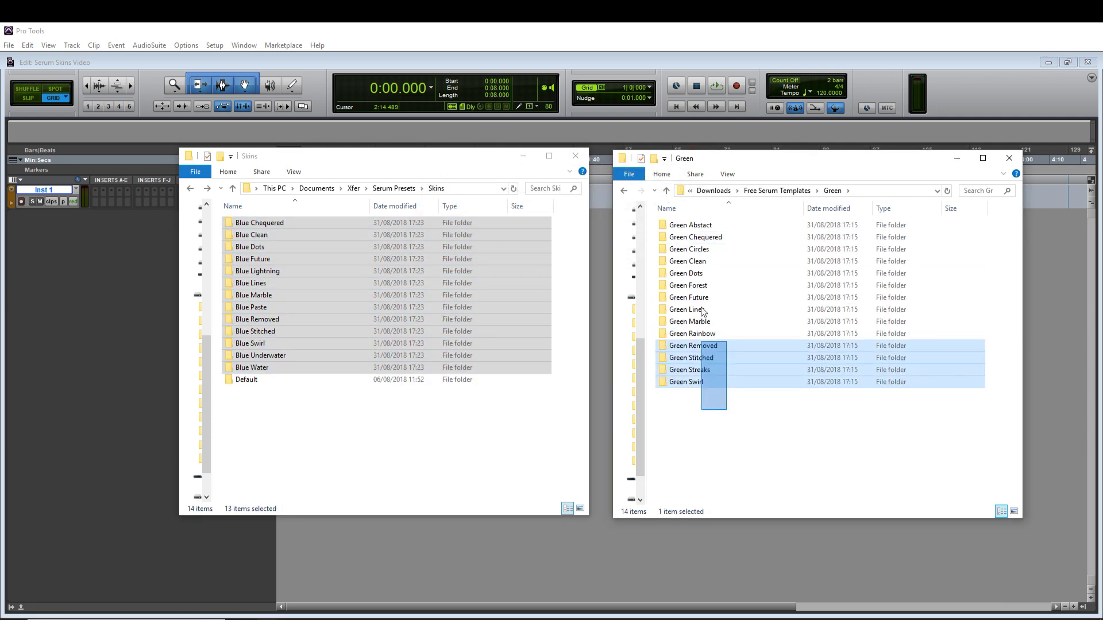
pyautogui.moveTo(689, 285)
pyautogui.mouseDown()
pyautogui.moveTo(389, 478)
pyautogui.moveTo(400, 482)
pyautogui.mouseUp()
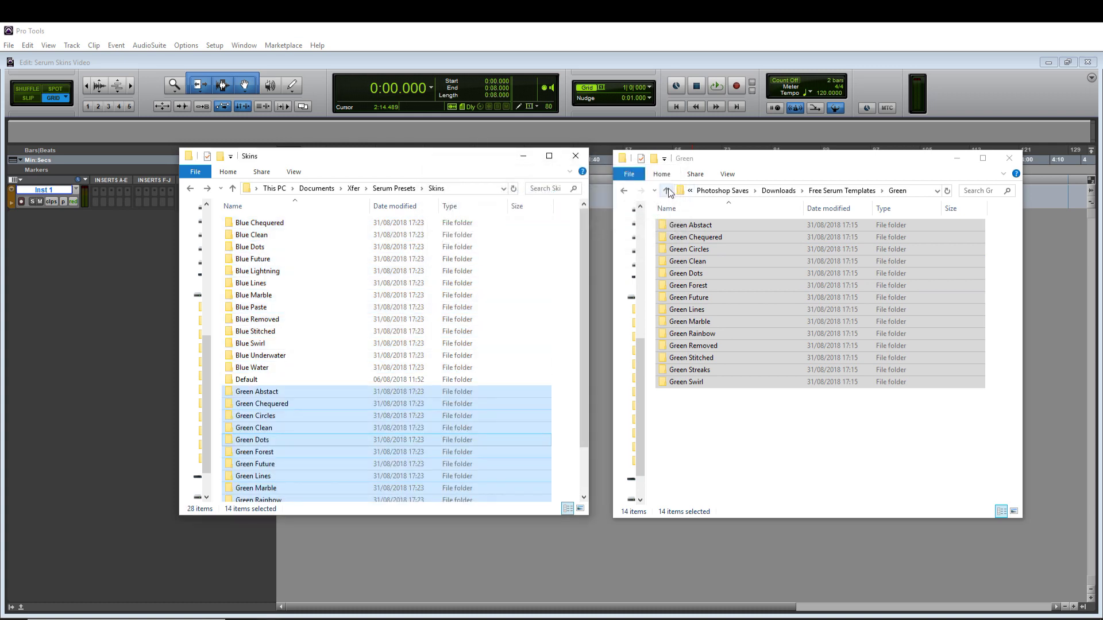
# Step: Copy the 14 Red skin folders into Skins and minimise the Explorer windows
pyautogui.click(667, 190)
pyautogui.click(701, 253)
pyautogui.doubleClick(701, 251)
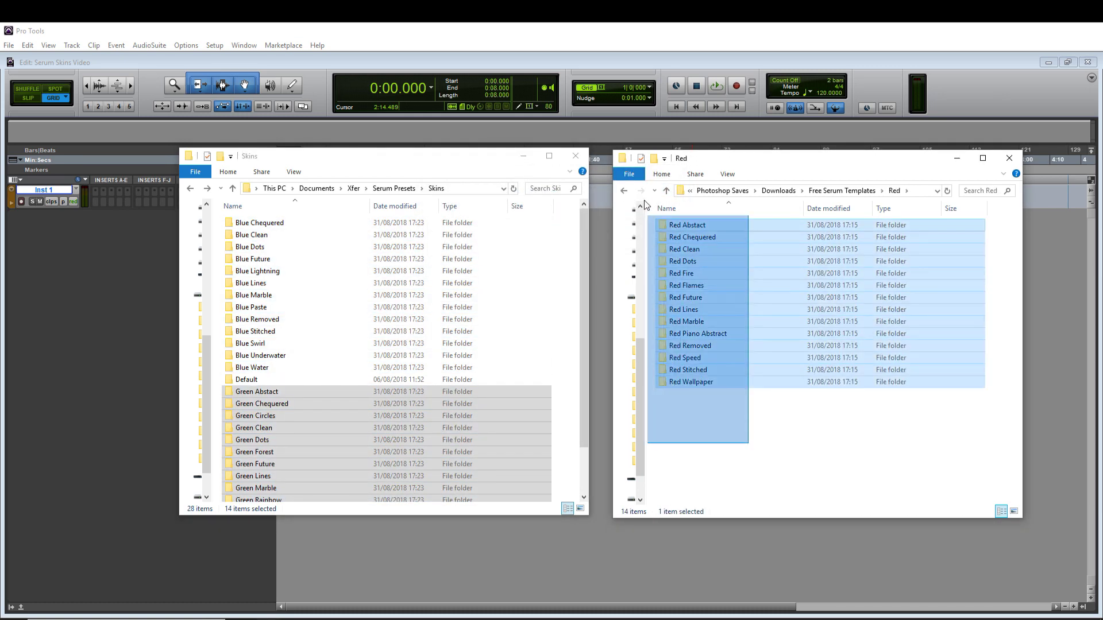
pyautogui.moveTo(748, 443); pyautogui.dragTo(648, 217)
pyautogui.moveTo(689, 284); pyautogui.dragTo(567, 316)
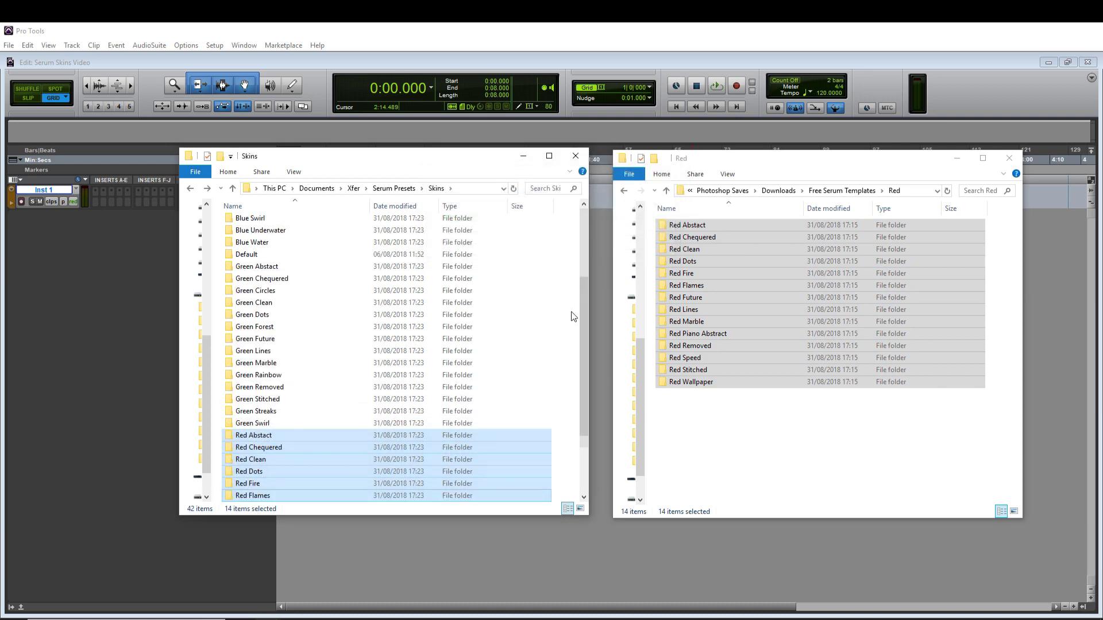
pyautogui.click(114, 273)
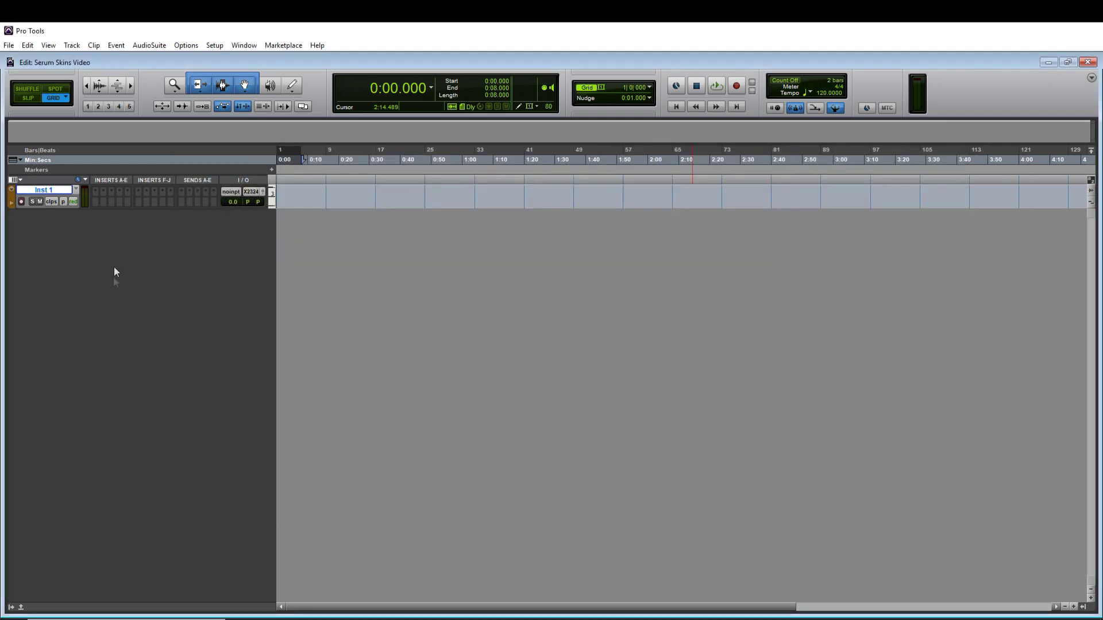
# Step: Insert the Serum (stereo) instrument plug-in on an Inst 1 insert slot
pyautogui.click(95, 191)
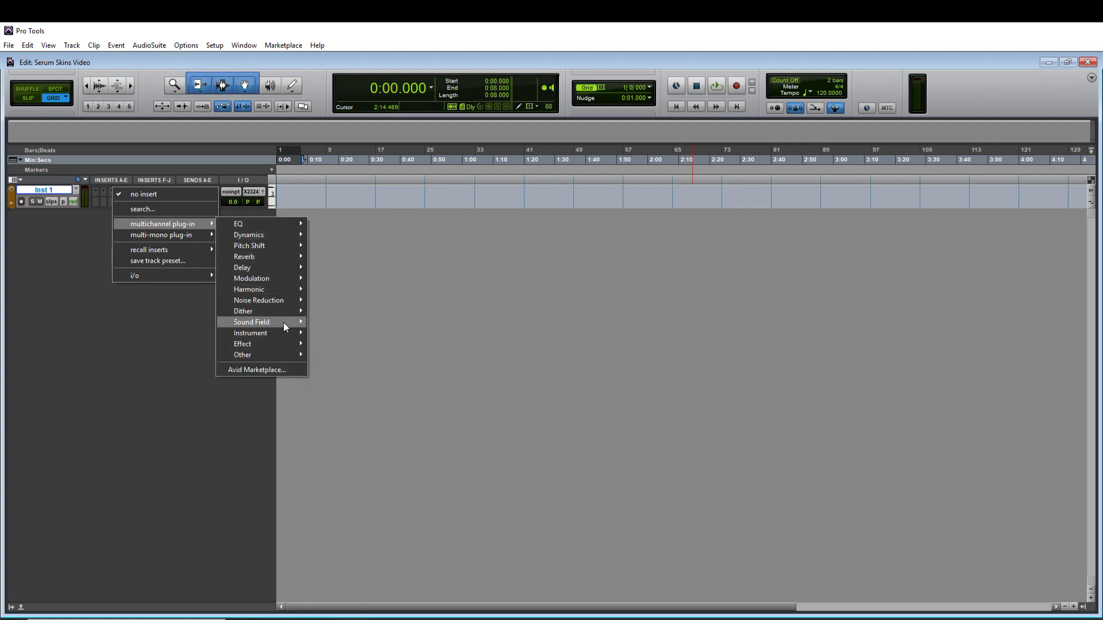
pyautogui.moveTo(251, 333)
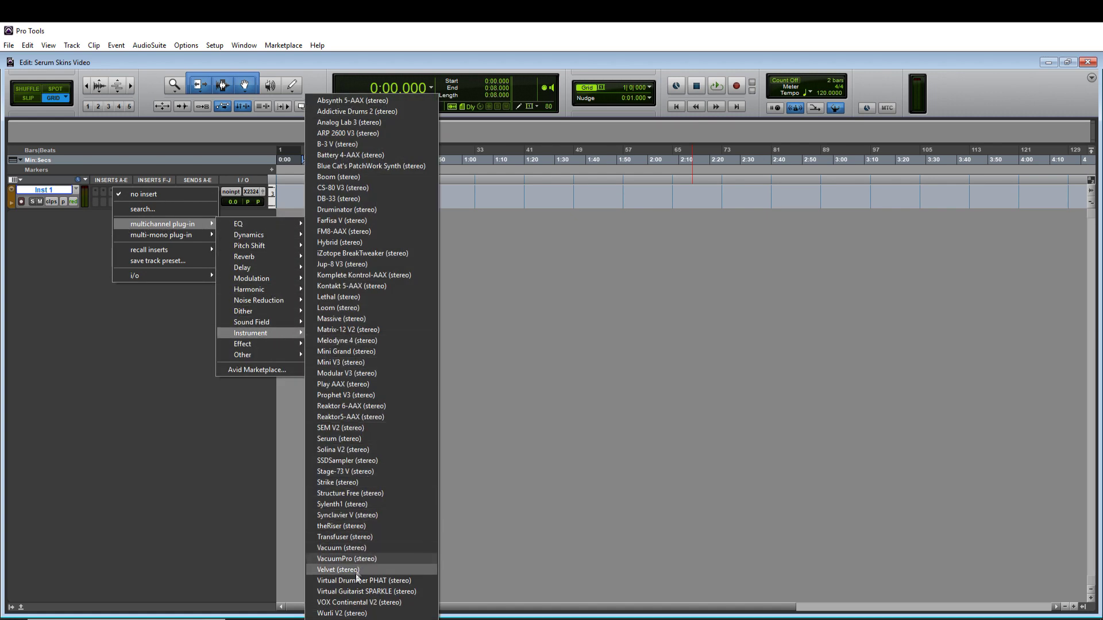
pyautogui.click(351, 438)
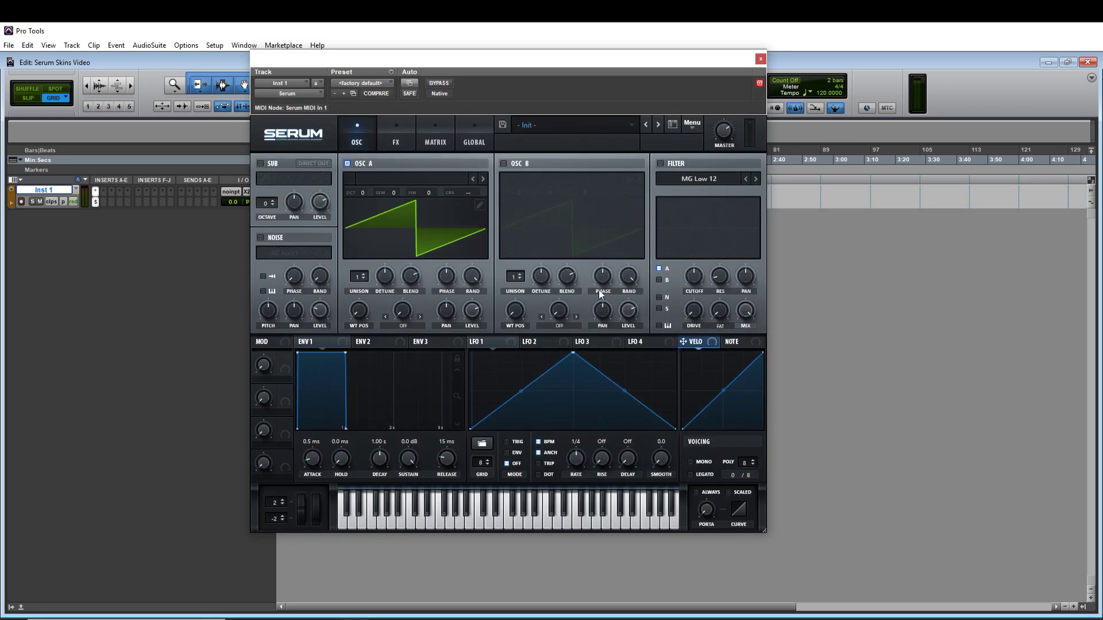
pyautogui.click(295, 139)
pyautogui.moveTo(316, 150)
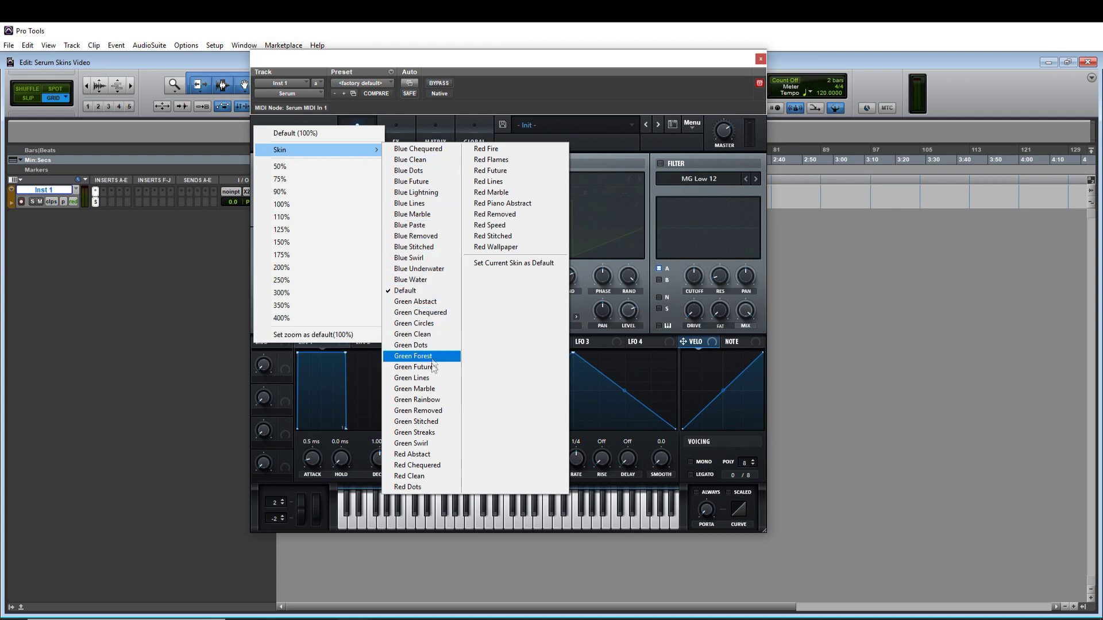
# Step: Apply the Green Rainbow skin and preview the FX, Matrix and Global pages
pyautogui.click(416, 302)
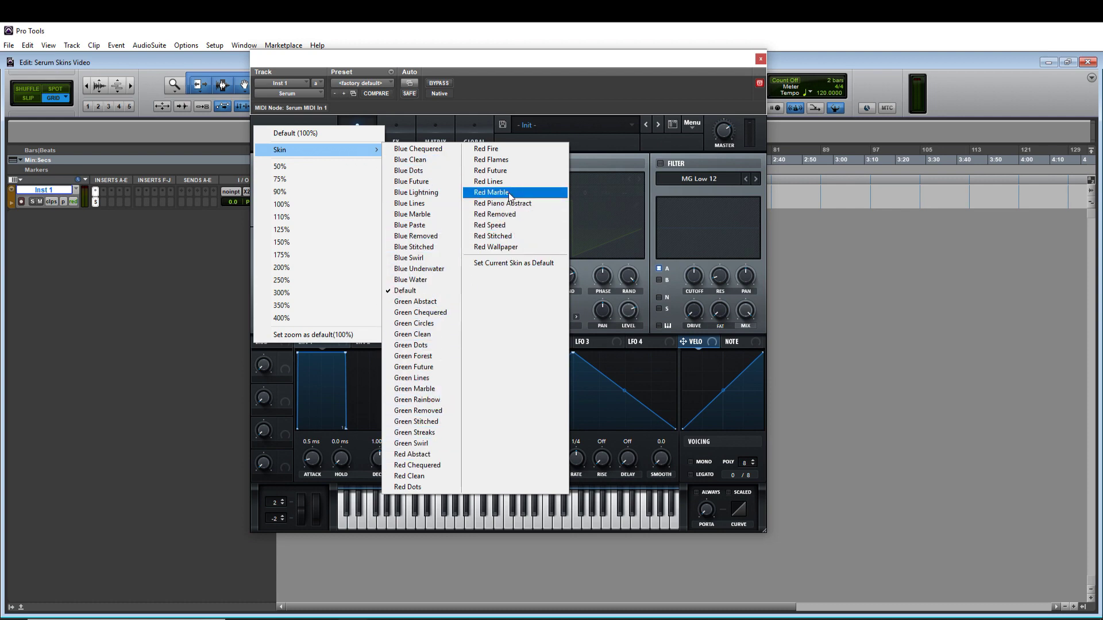
pyautogui.click(434, 401)
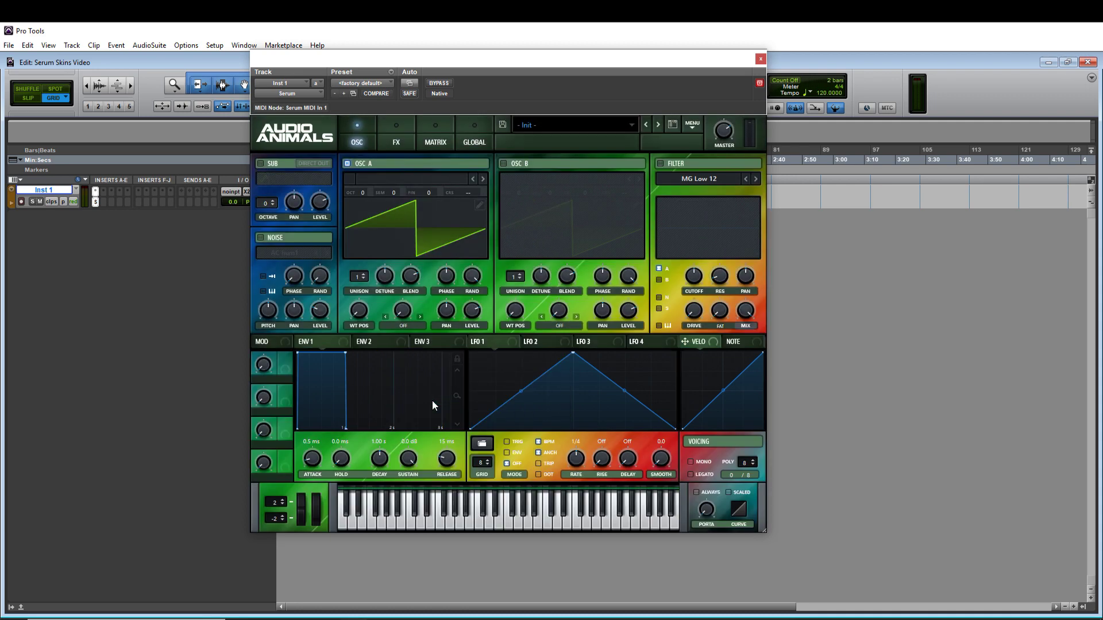
pyautogui.click(397, 144)
pyautogui.click(437, 143)
pyautogui.click(474, 143)
# Step: Return to the oscillator page and bring up Serum's preset browser
pyautogui.click(360, 143)
pyautogui.click(673, 125)
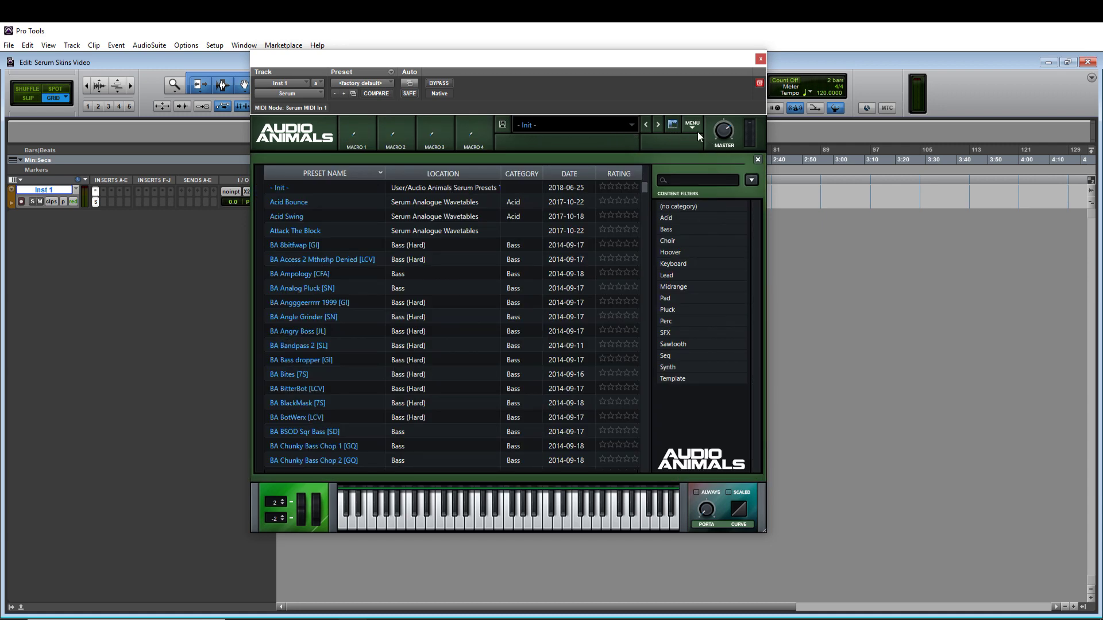
pyautogui.click(694, 129)
# Step: Switch Serum's skin to Red Wallpaper, then Blue Dots, then a red striped skin
pyautogui.rightClick(255, 128)
pyautogui.moveTo(319, 150)
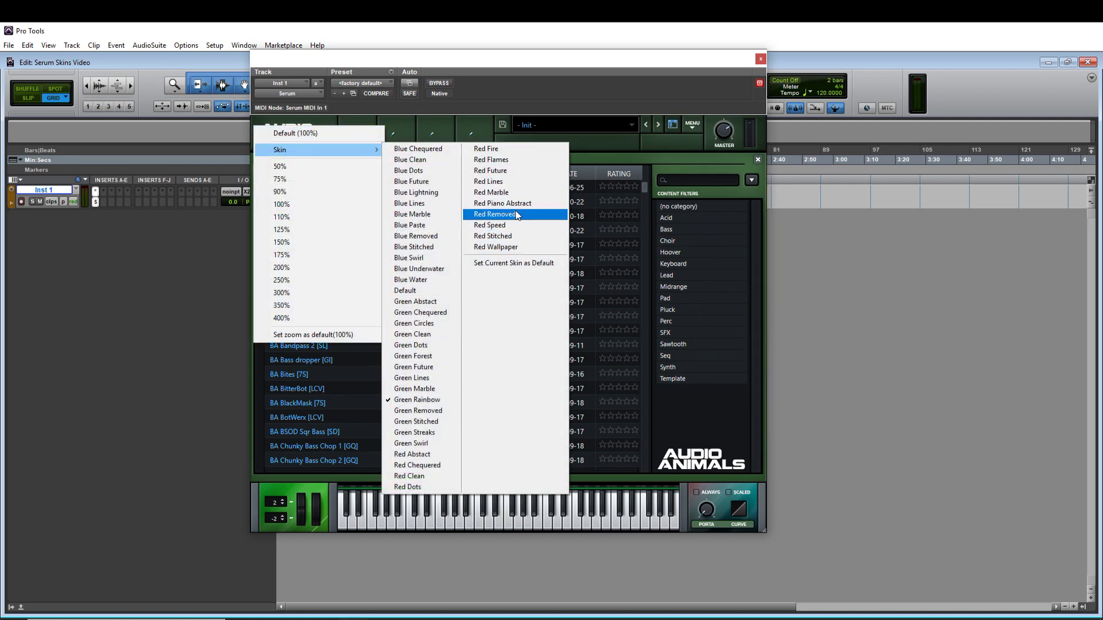
pyautogui.click(486, 248)
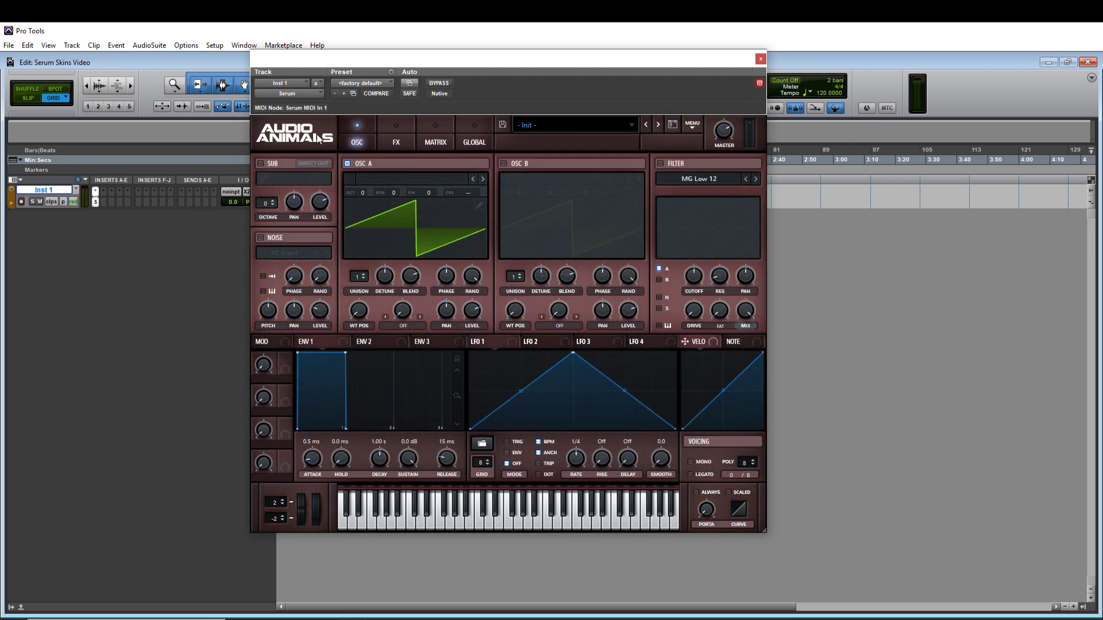
pyautogui.click(317, 134)
pyautogui.click(439, 179)
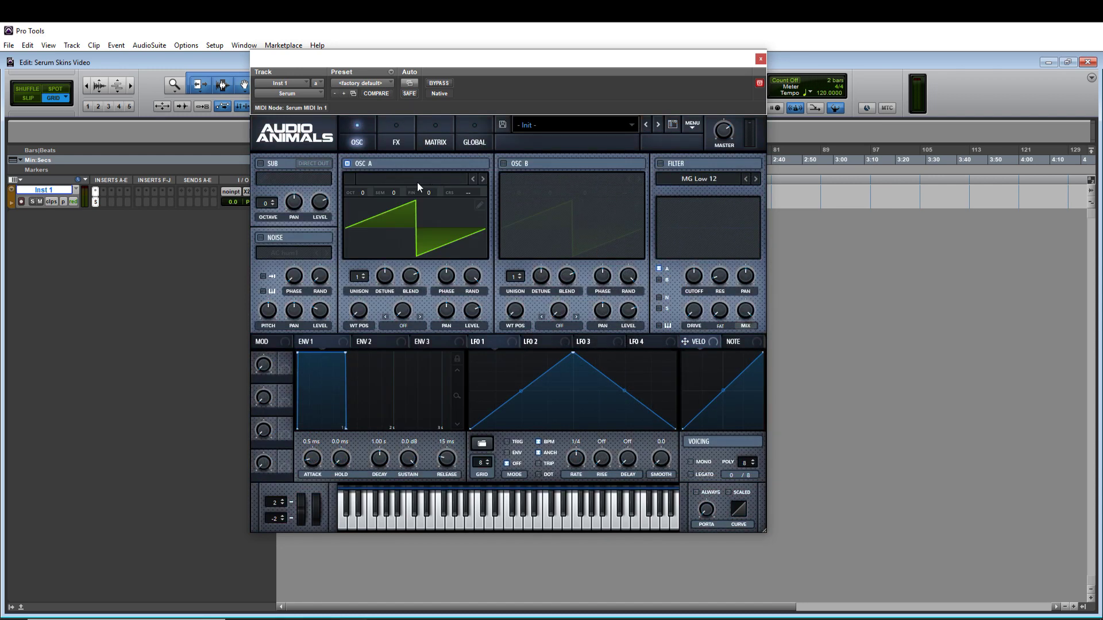
pyautogui.click(315, 141)
pyautogui.moveTo(319, 150)
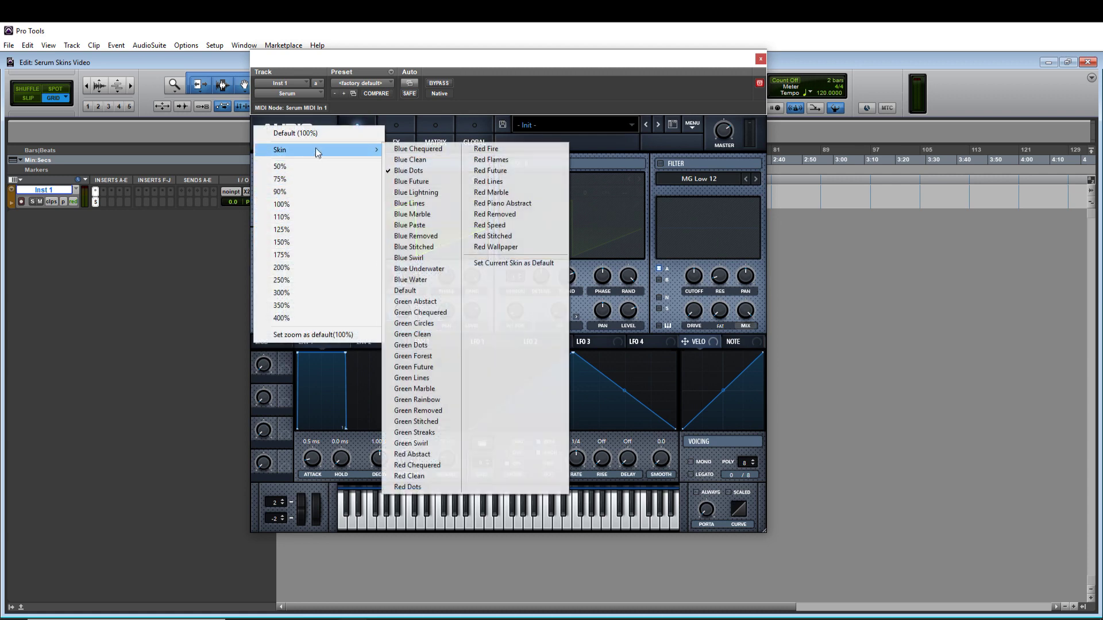
pyautogui.click(507, 182)
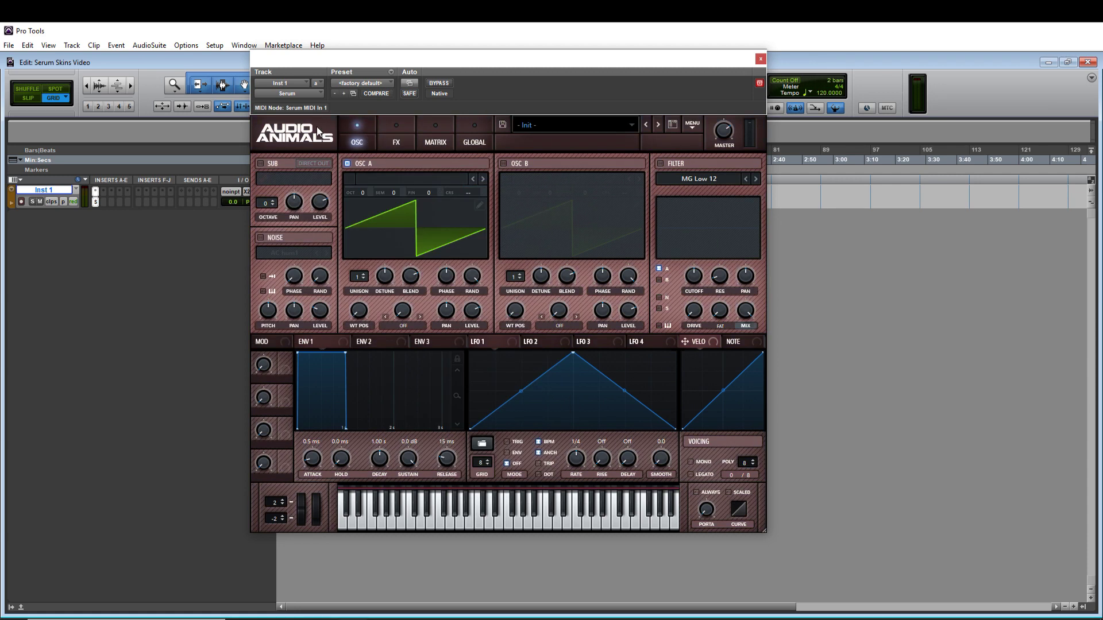